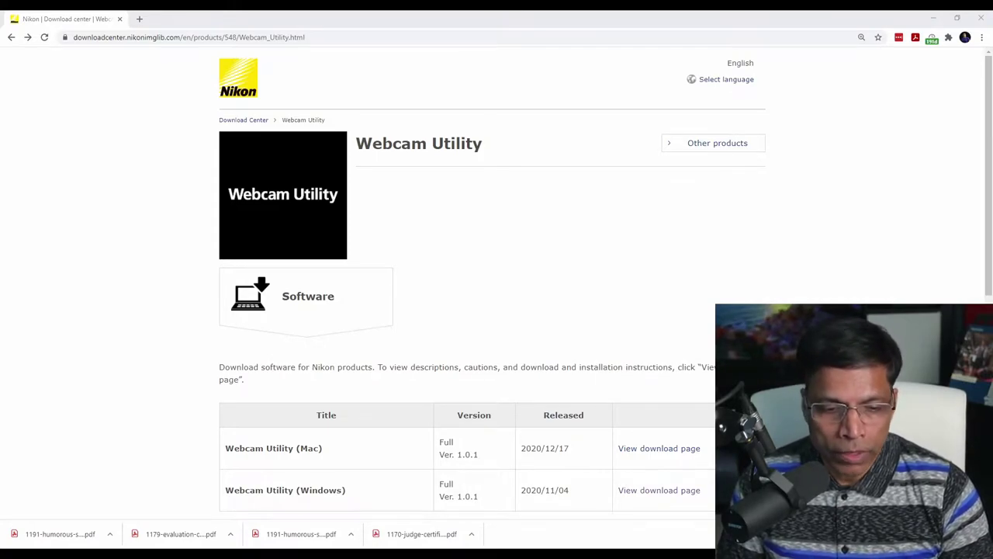
Step: Open the Windows Webcam Utility download page and expand its System requirements section
scroll(474, 446, down, 2)
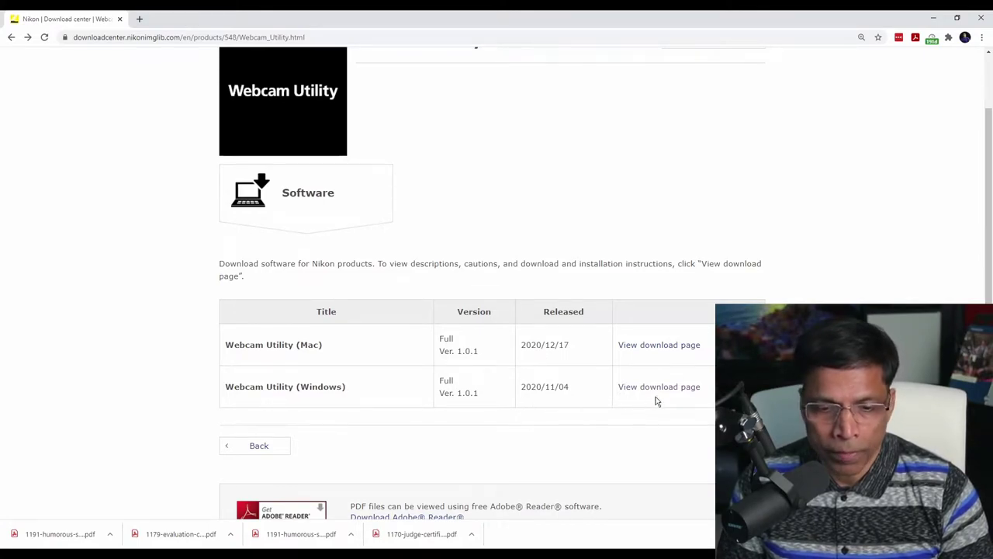
click(677, 392)
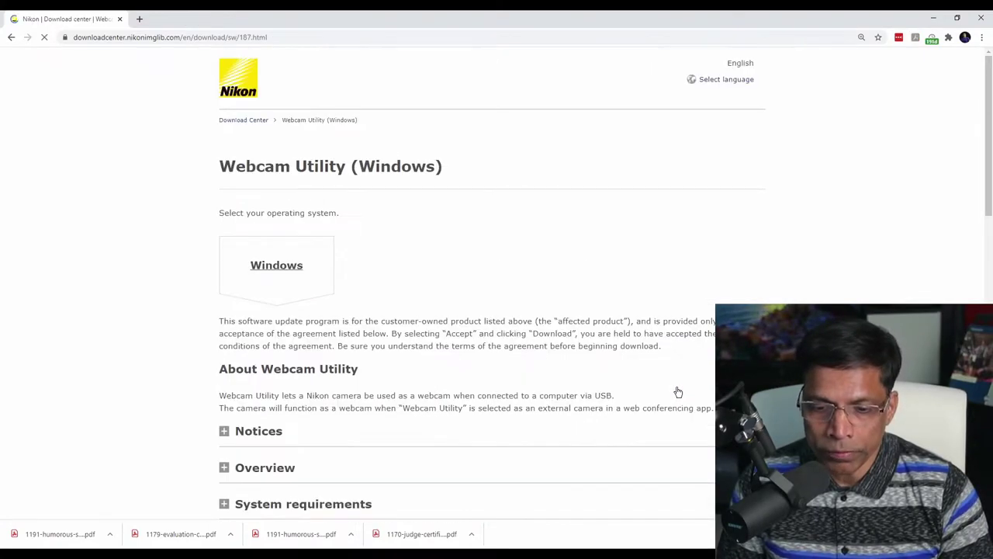
scroll(454, 320, down, 1)
scroll(454, 320, down, 2)
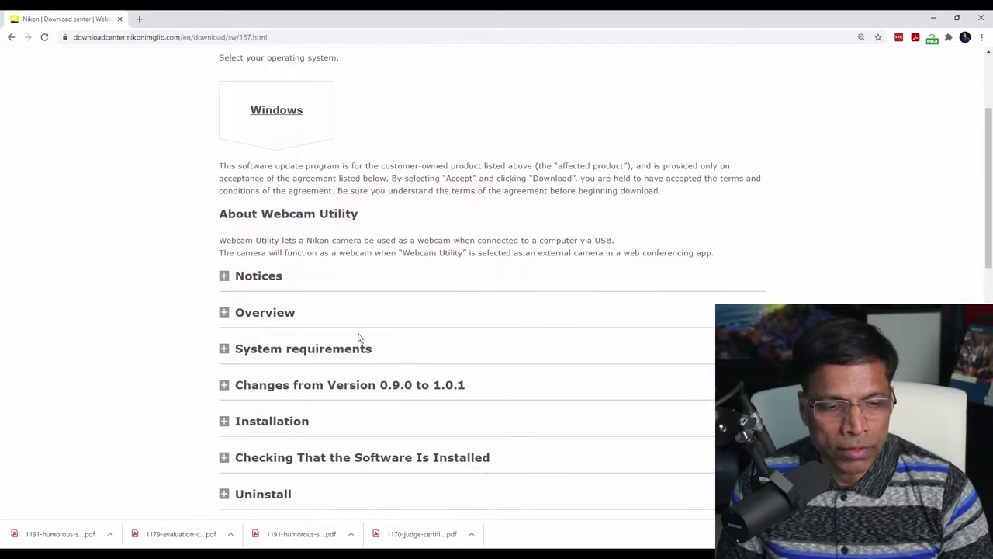
click(225, 350)
scroll(226, 352, down, 3)
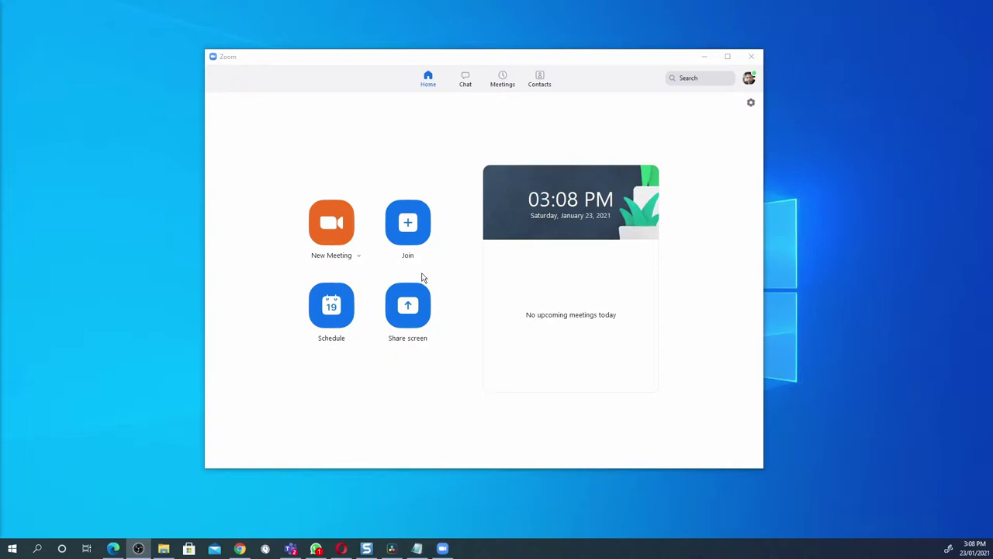
Step: In Zoom's Video settings, choose Nikon Webcam Utility from the Camera list
click(751, 104)
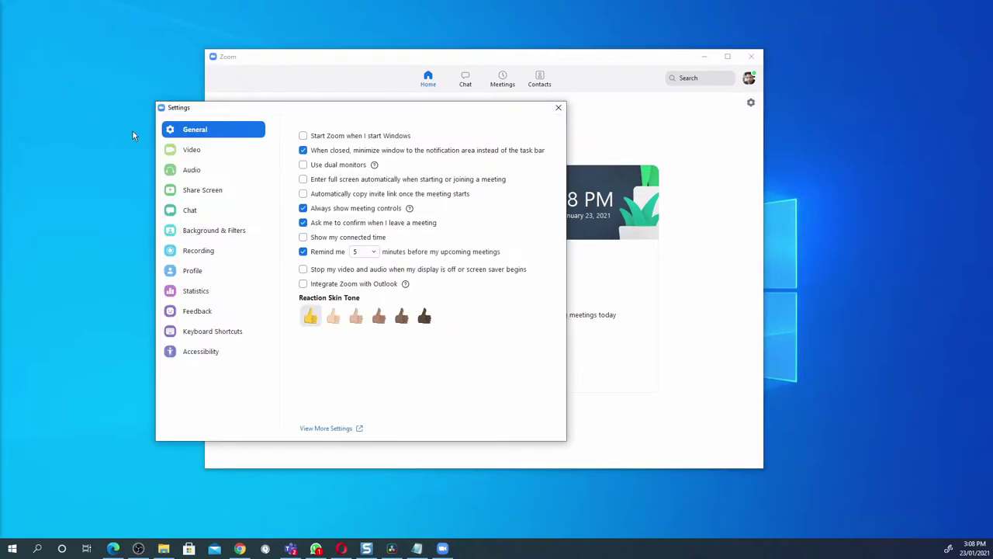
click(192, 152)
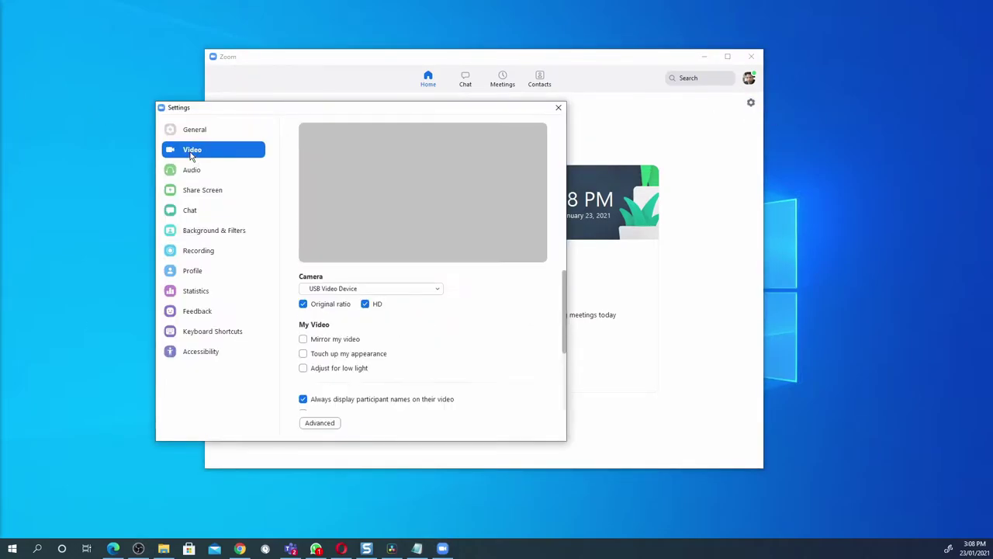
click(438, 289)
click(280, 282)
click(436, 290)
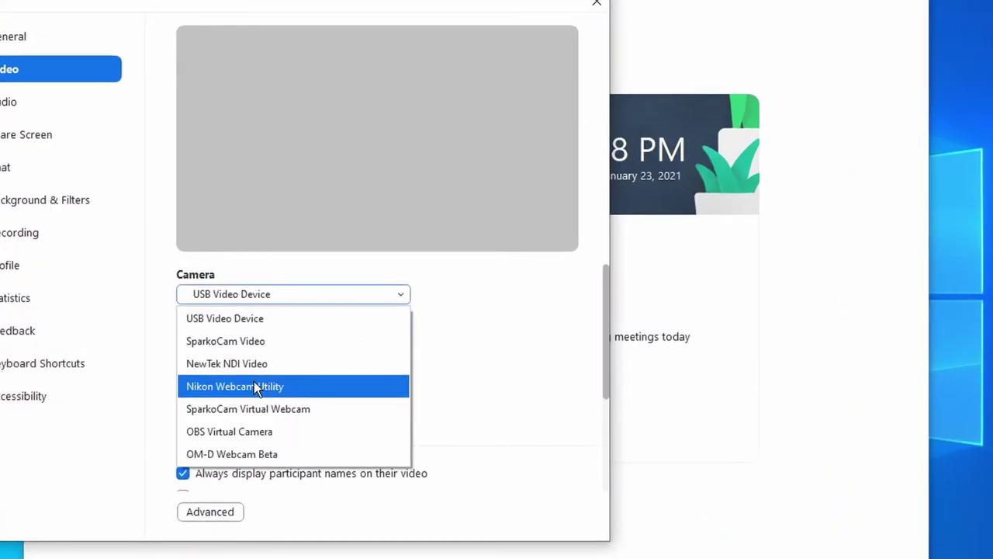
click(253, 385)
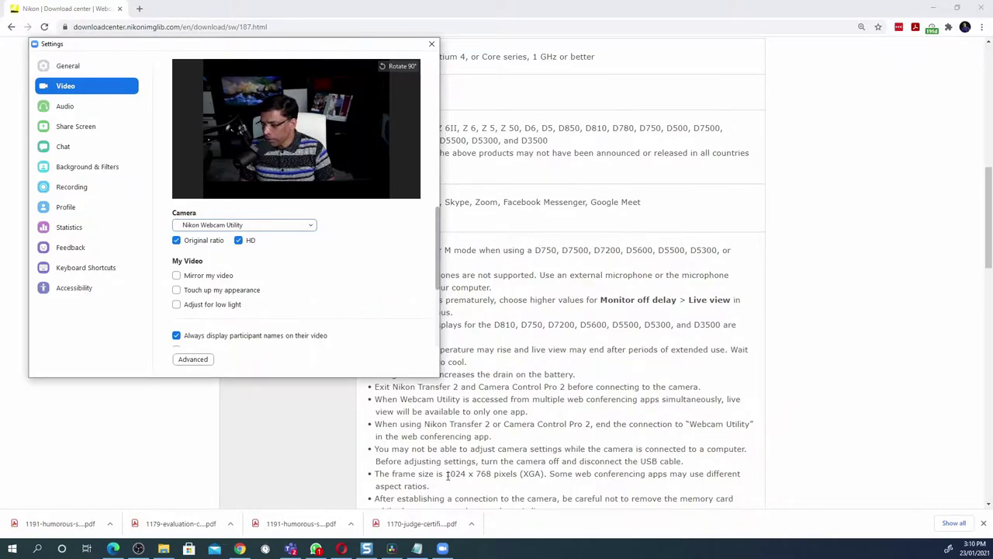
Step: Highlight the 1024 x 768 frame size on the Nikon page and untick Original ratio in Zoom
drag(447, 475, 492, 475)
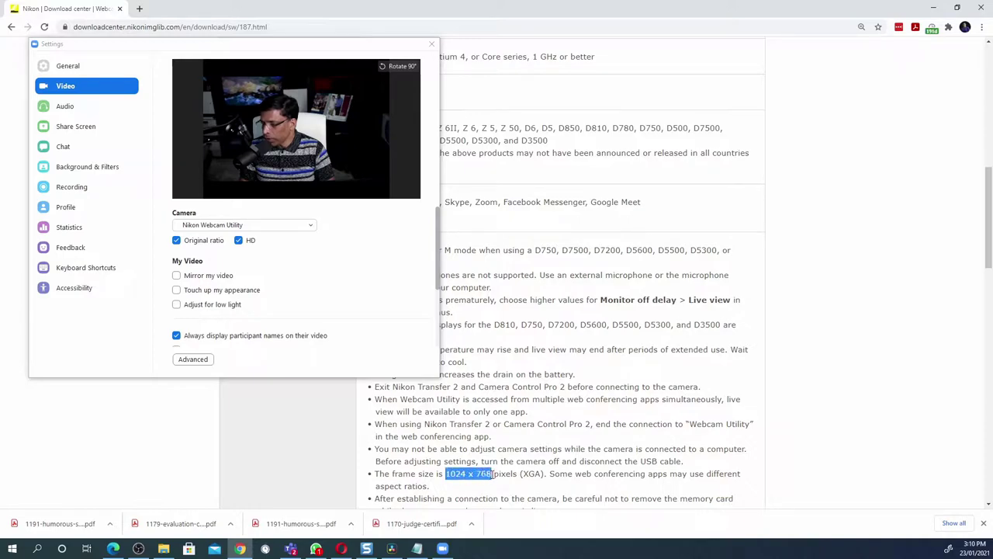
click(177, 240)
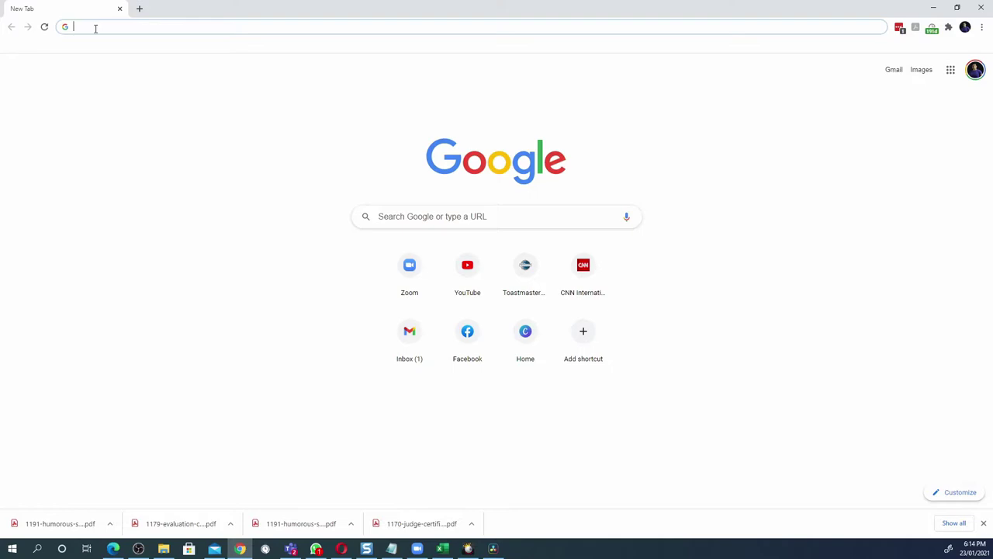
Step: Search Chrome for 'does nikon d3100 have clean hdmi output'
text(does nikon d3100 have clean hdmi output)
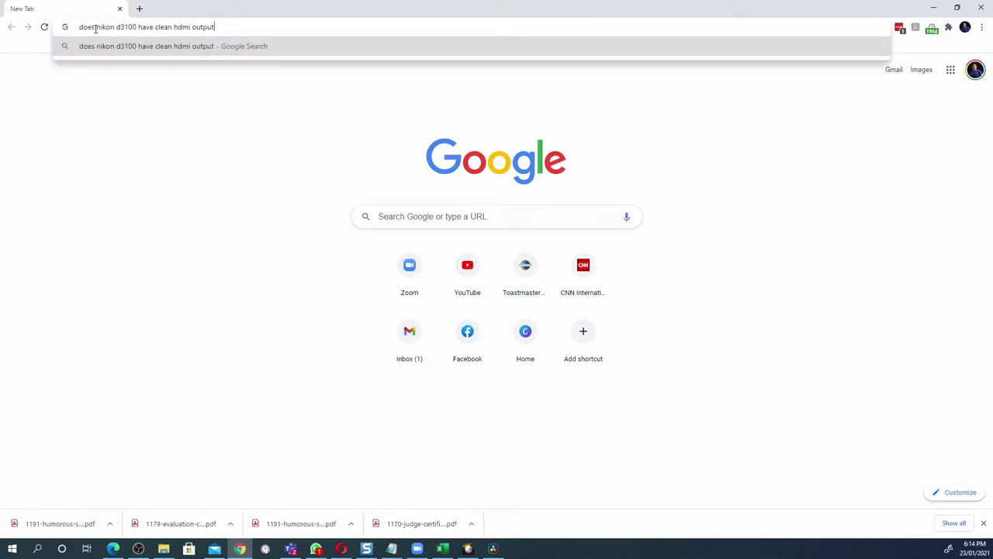
key(Return)
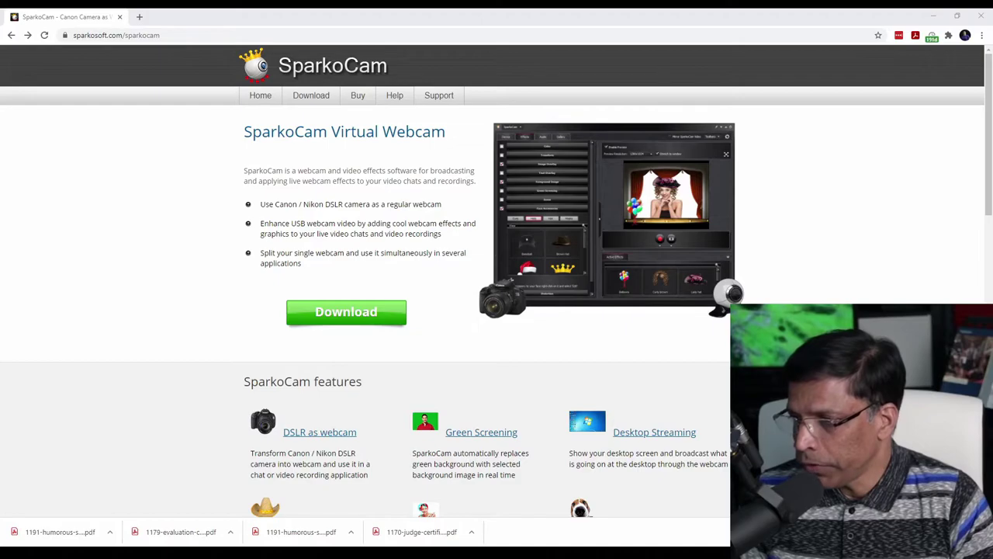
Step: Start the SparkoCam download with the green Download button
click(339, 323)
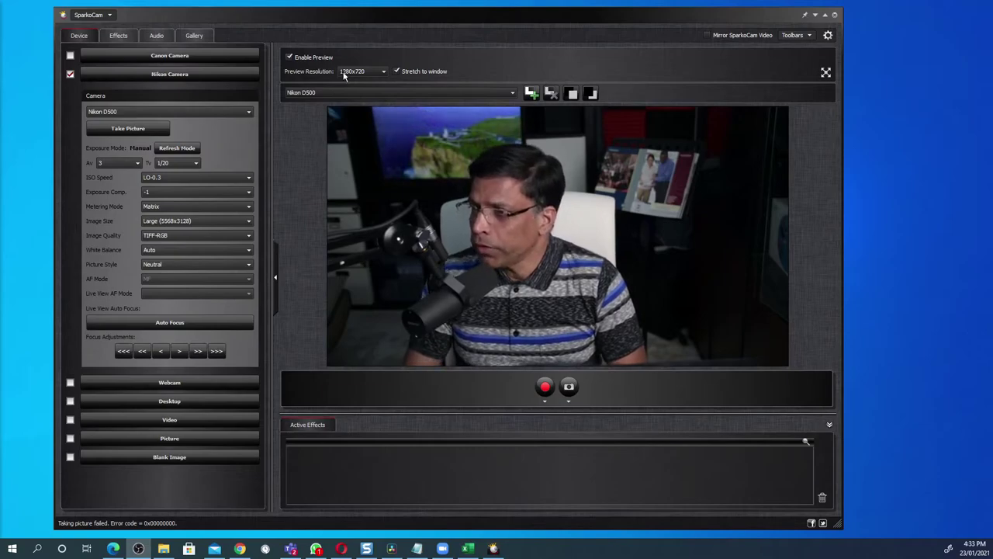
click(384, 72)
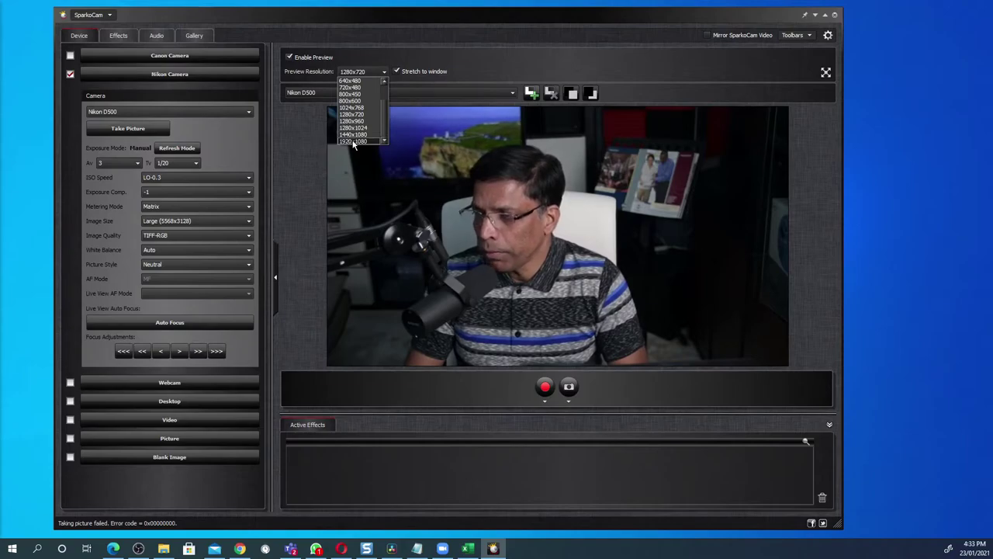
click(353, 141)
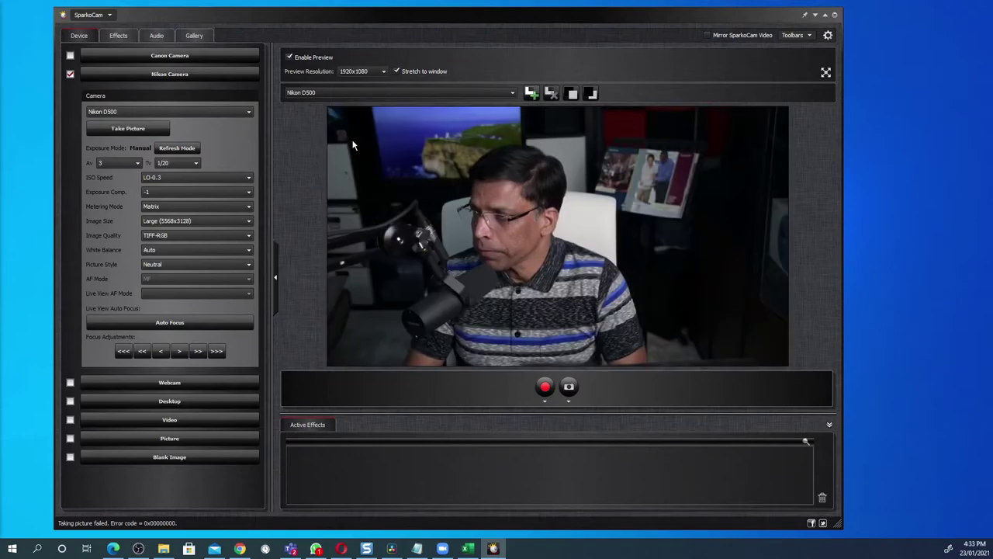
click(383, 72)
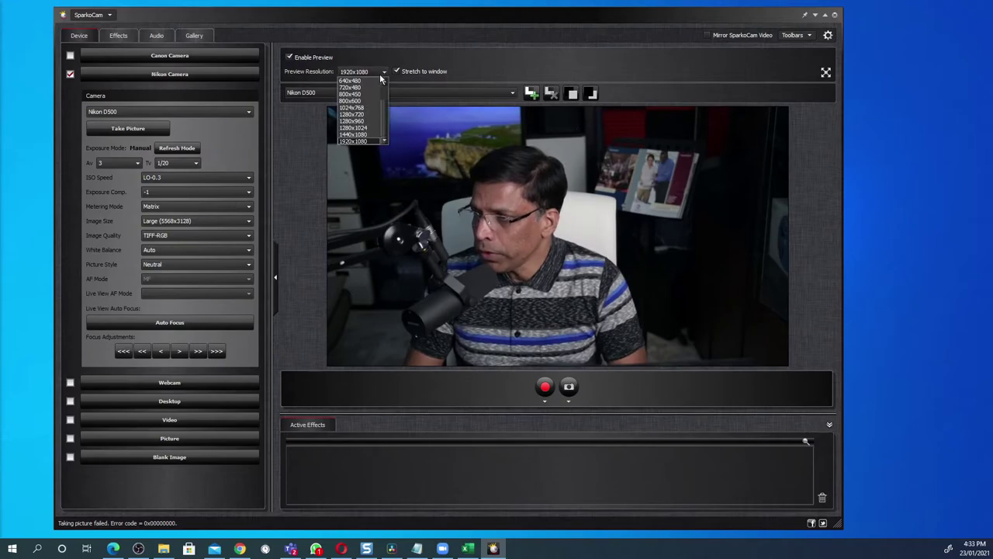
click(370, 116)
click(382, 71)
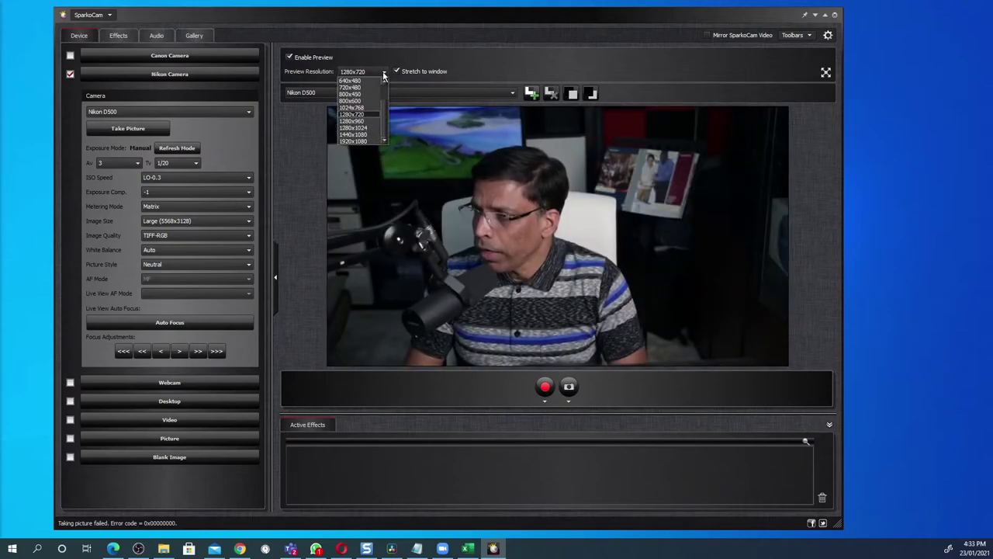
click(369, 128)
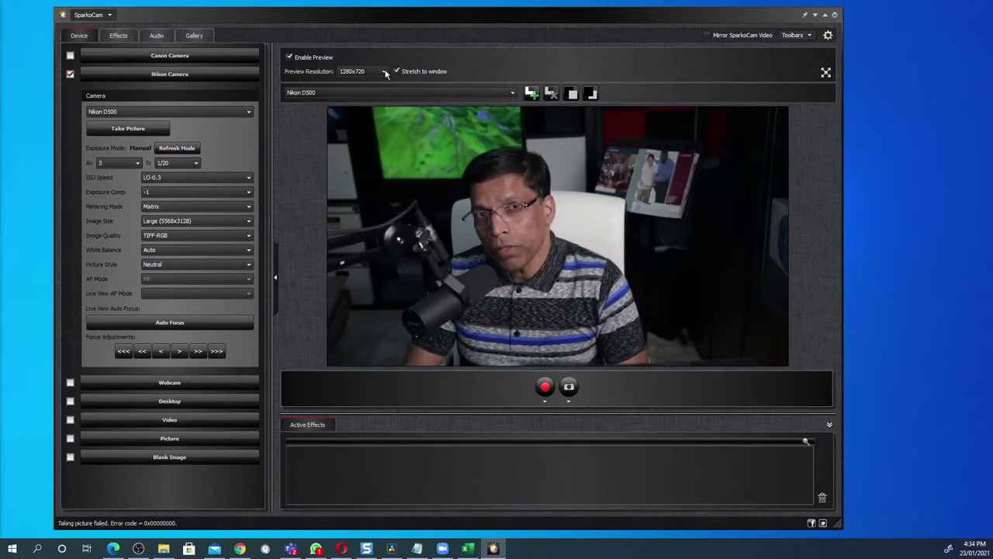
click(386, 72)
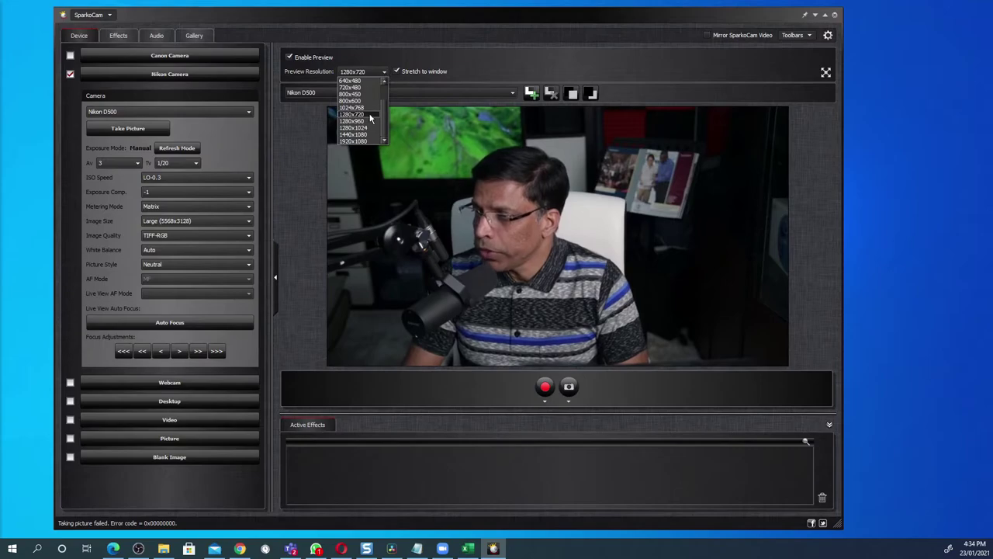
click(369, 131)
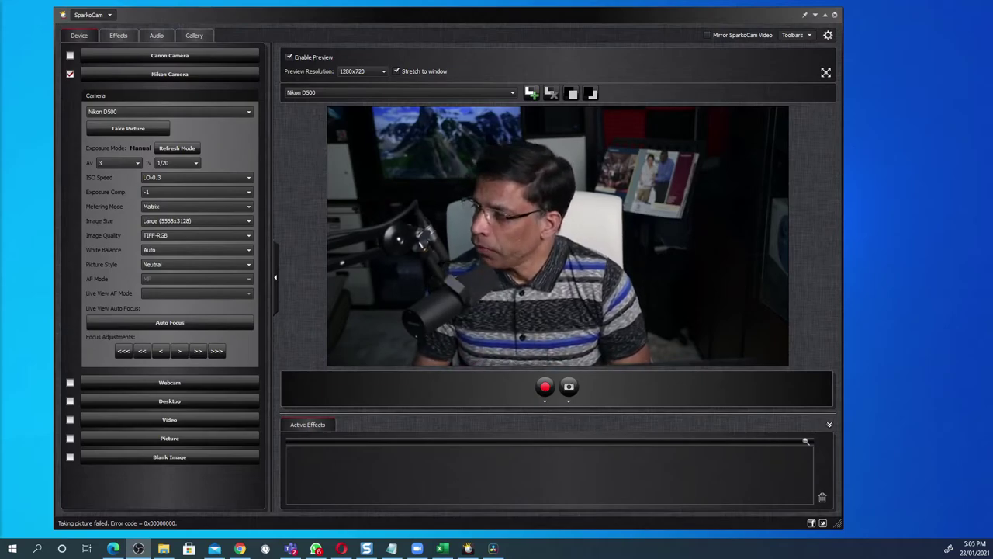
Step: Add a blank-image inset, move and enlarge its black box, then switch the inset to Webcam
click(531, 94)
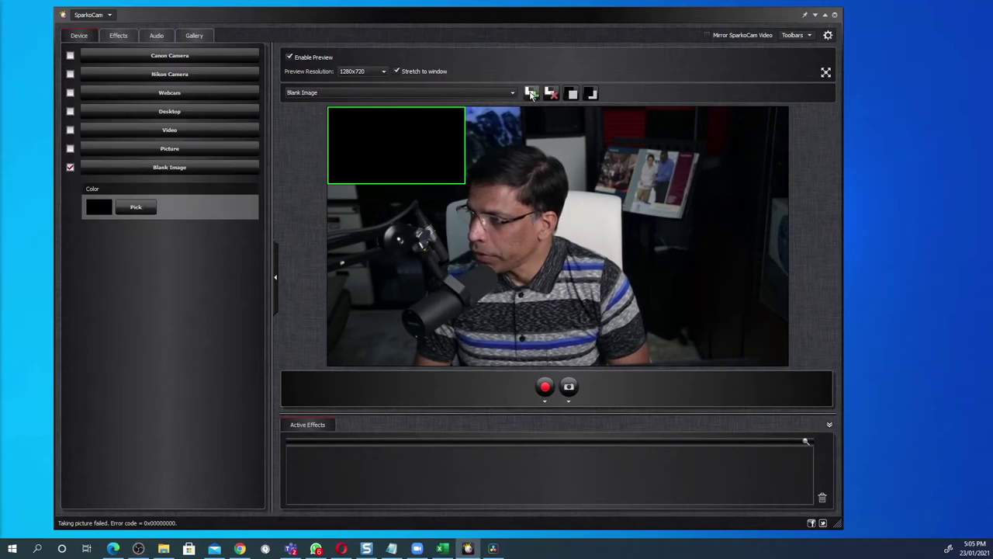
drag(381, 144, 695, 325)
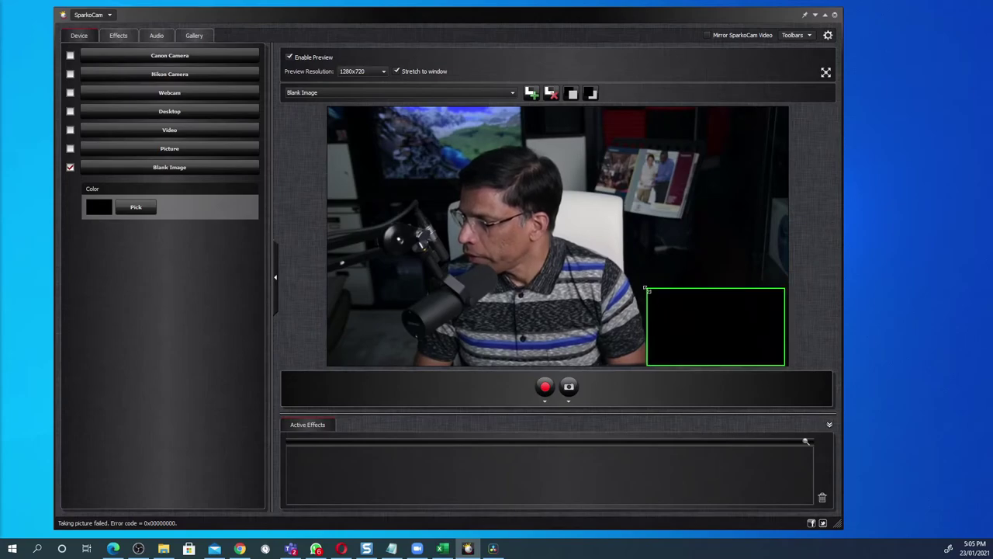
drag(647, 288, 621, 273)
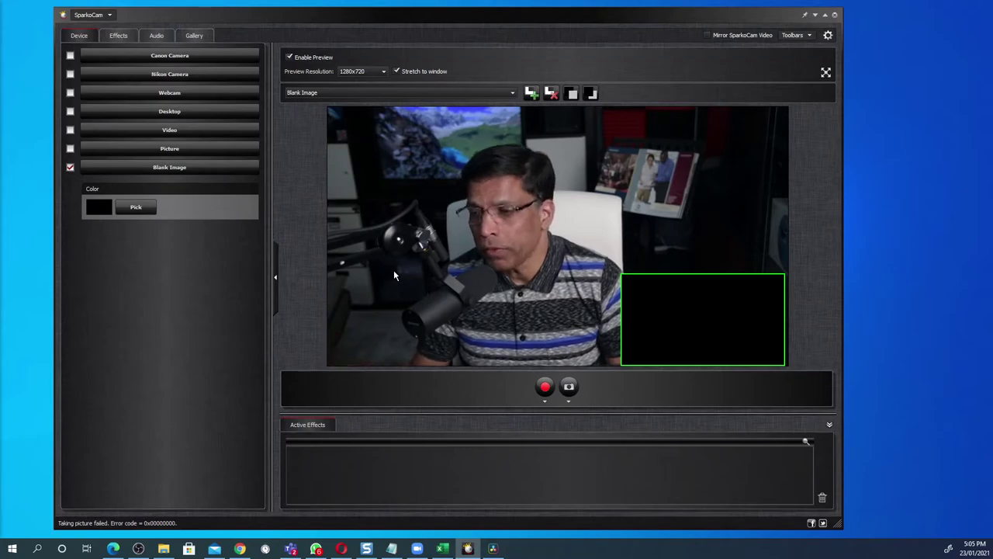
click(70, 94)
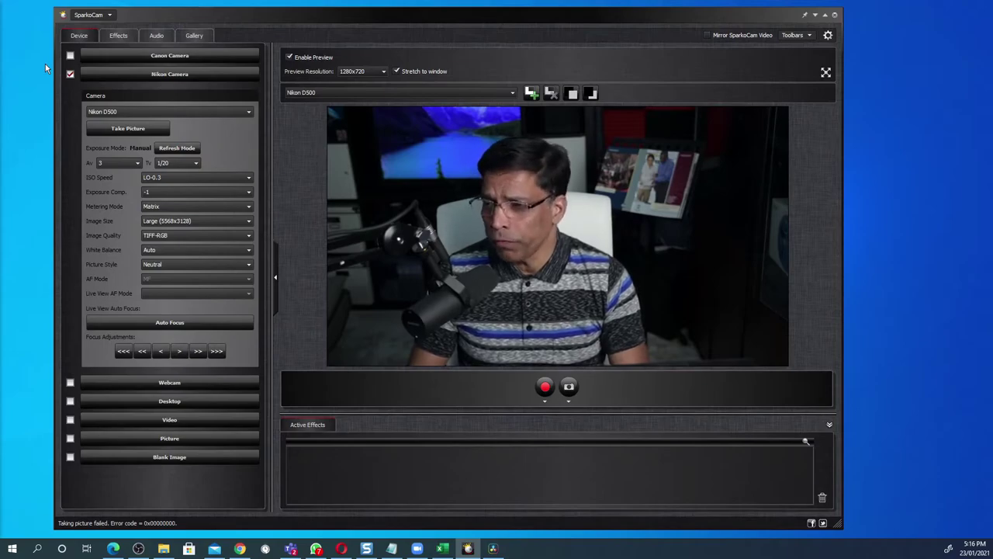
Step: Turn on Text Overlay with the text 'TECH FOR TOASTMASTERS' and shrink its box to fit
click(118, 36)
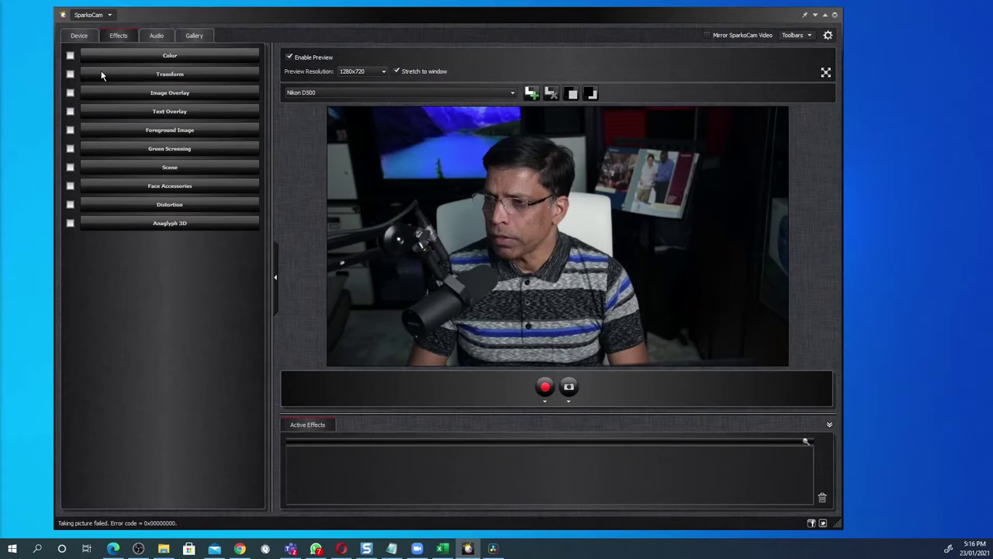
click(70, 113)
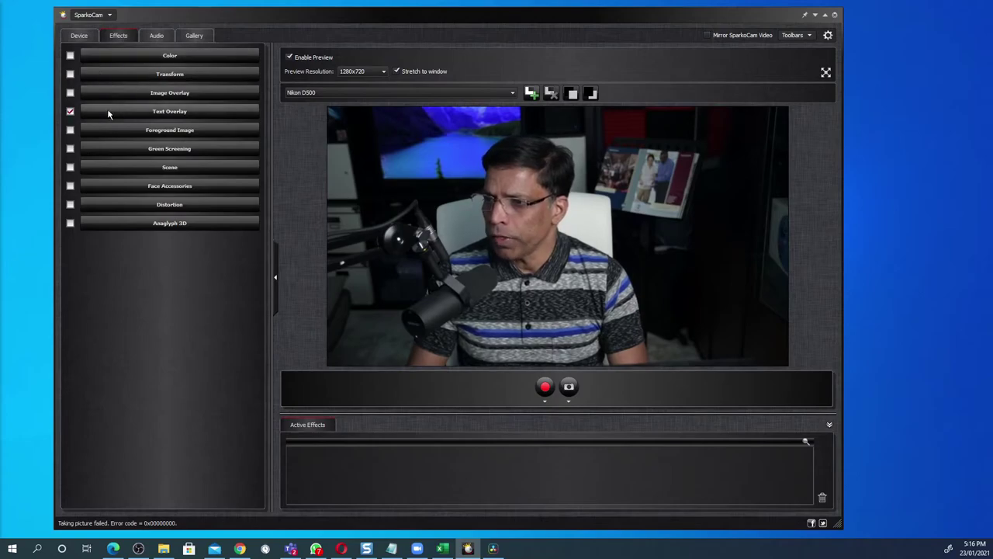
click(169, 112)
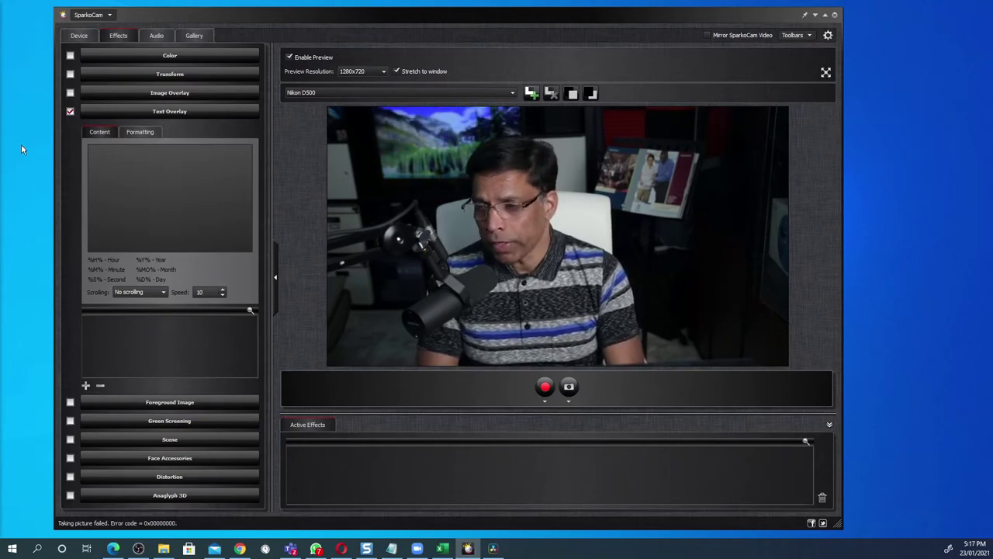
text(TECH FOR TOASTMASTERS)
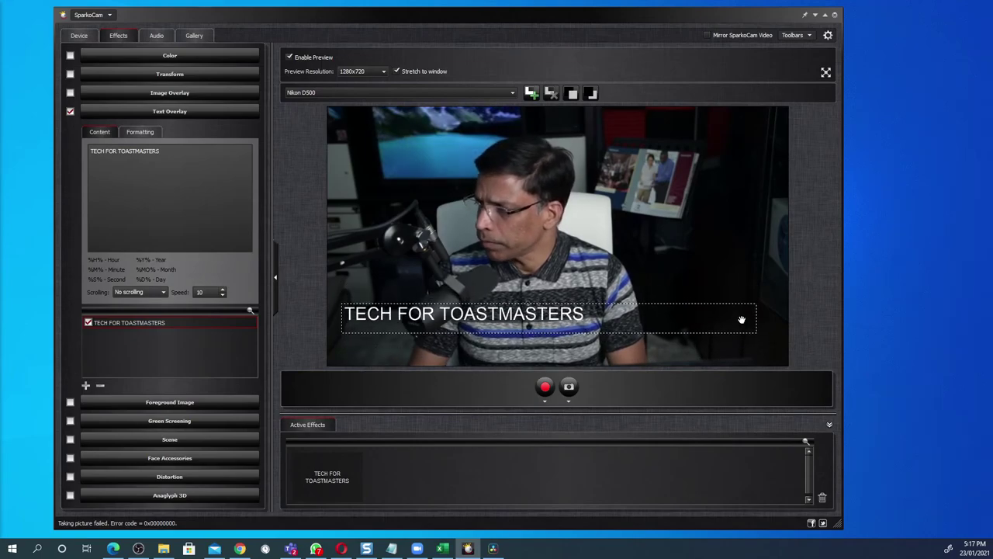
drag(756, 326, 607, 318)
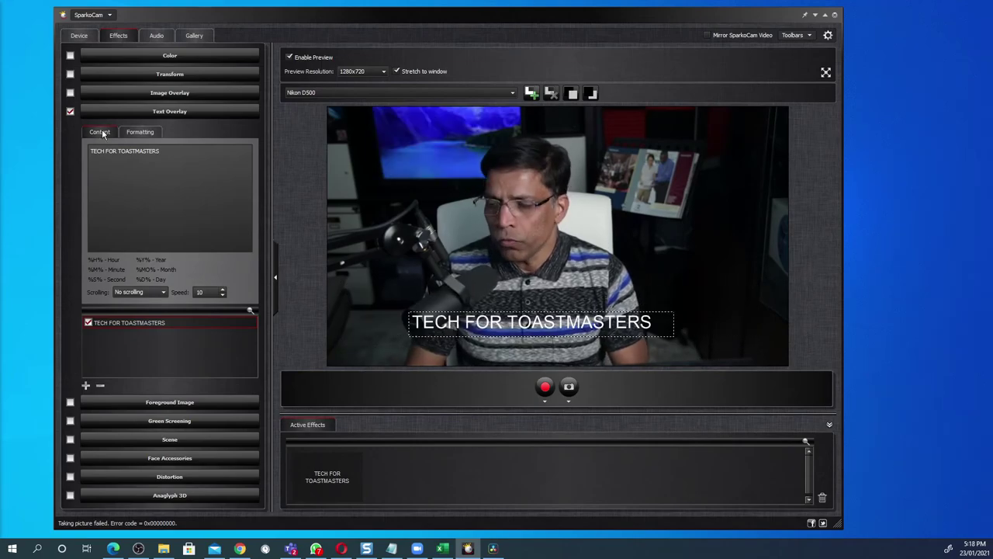
Step: Format the overlay text as bold italic in the Algerian font
click(144, 132)
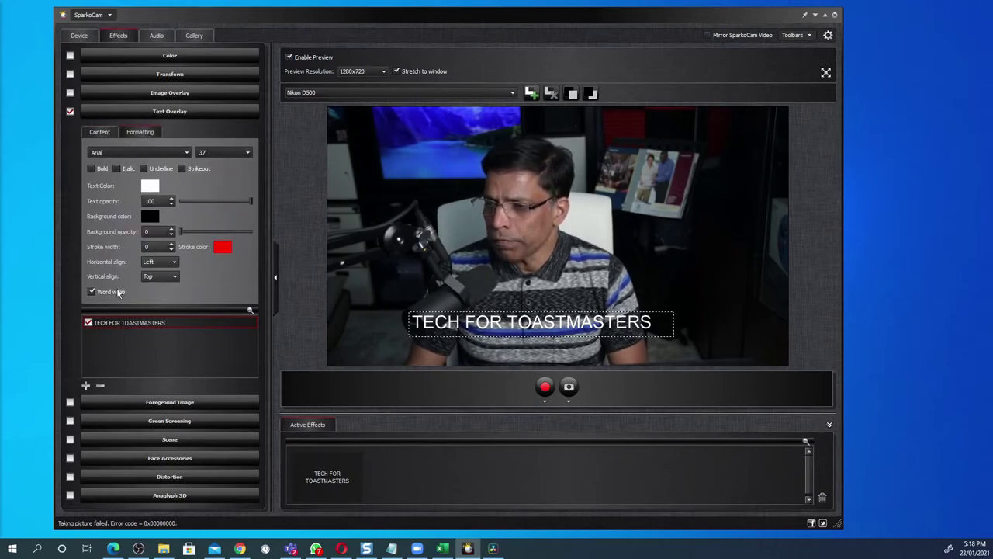
click(91, 168)
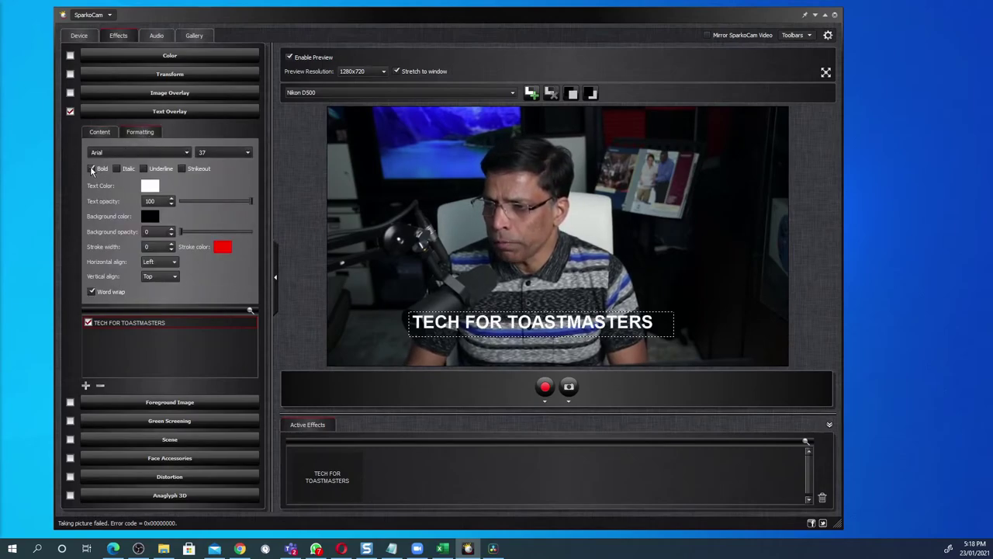
click(116, 169)
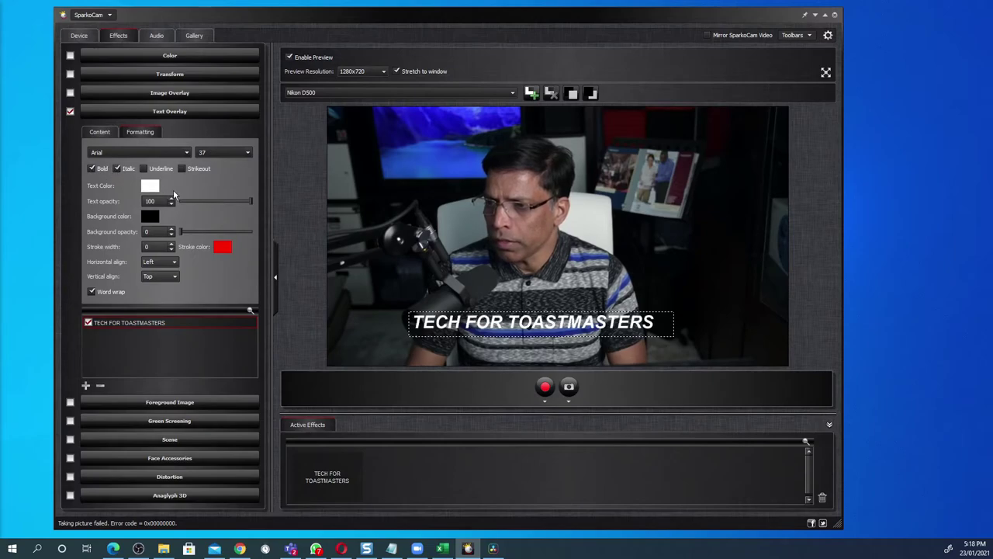
click(186, 152)
click(131, 180)
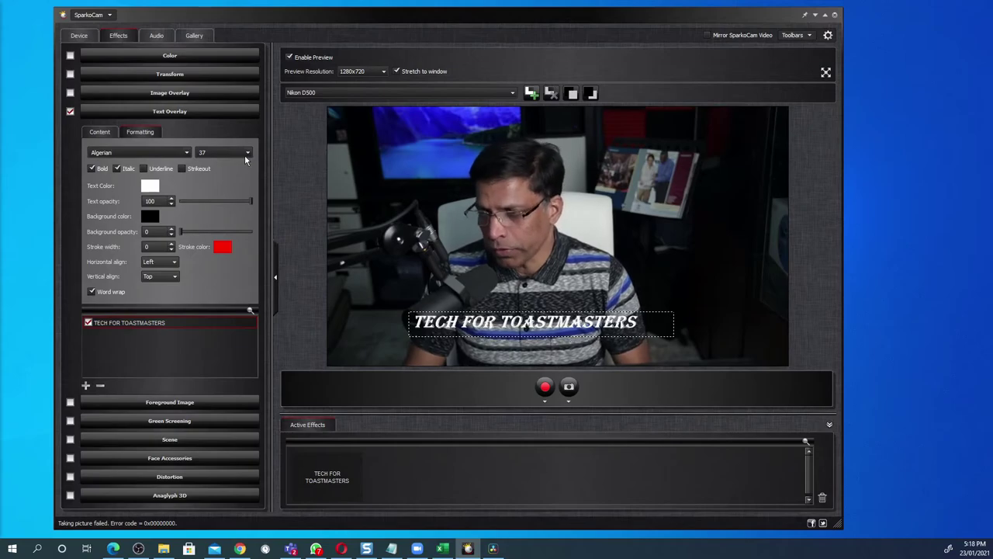
Step: Set the overlay text to scroll right to left
click(99, 131)
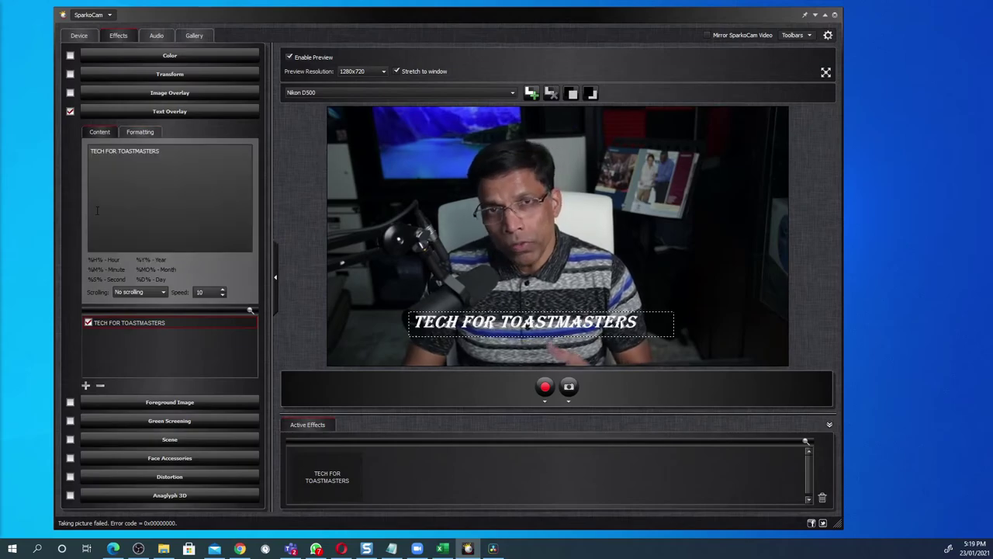
click(163, 292)
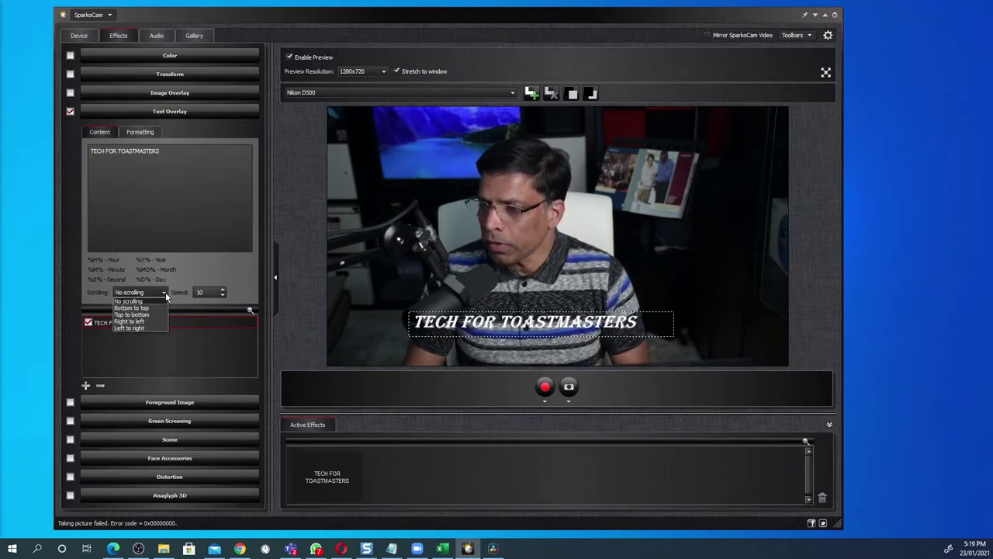
click(147, 320)
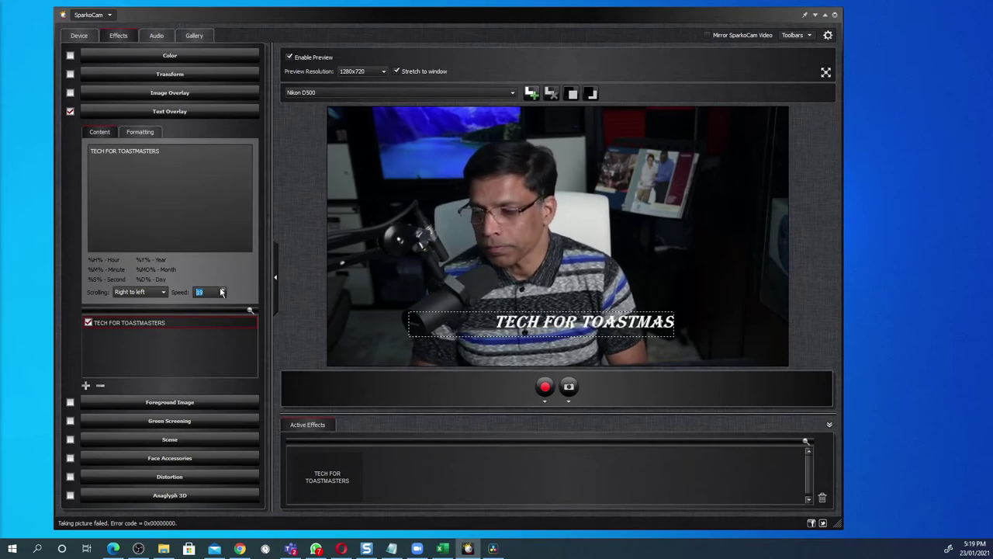
Step: Add the Alex 1 lion image overlay, place it bottom-left and enlarge it slightly
click(69, 93)
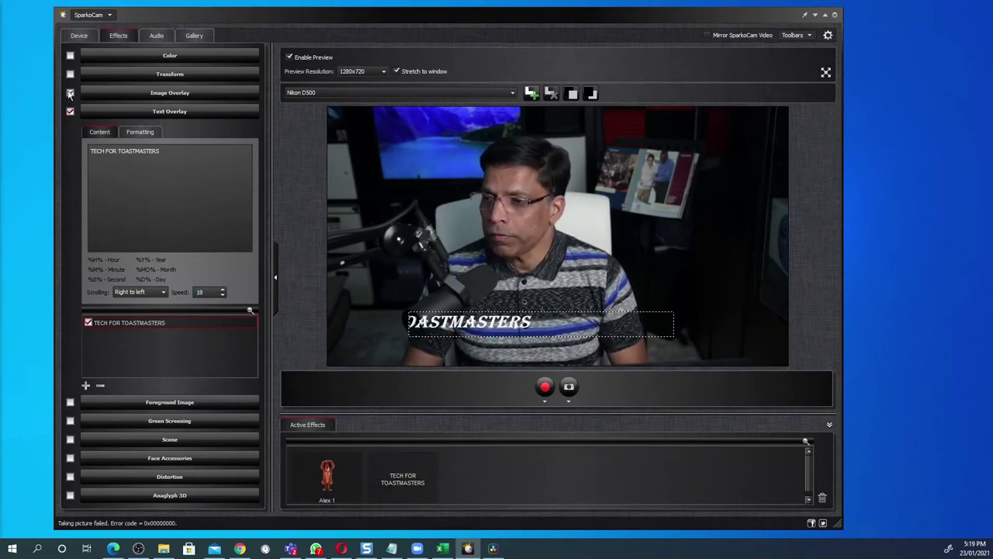
click(178, 93)
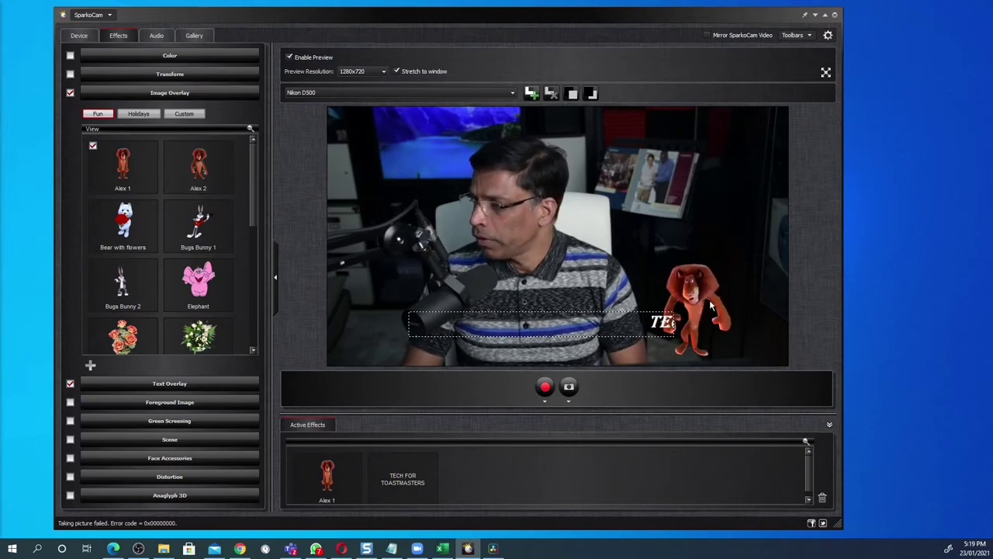
drag(695, 302, 370, 305)
drag(425, 235, 393, 300)
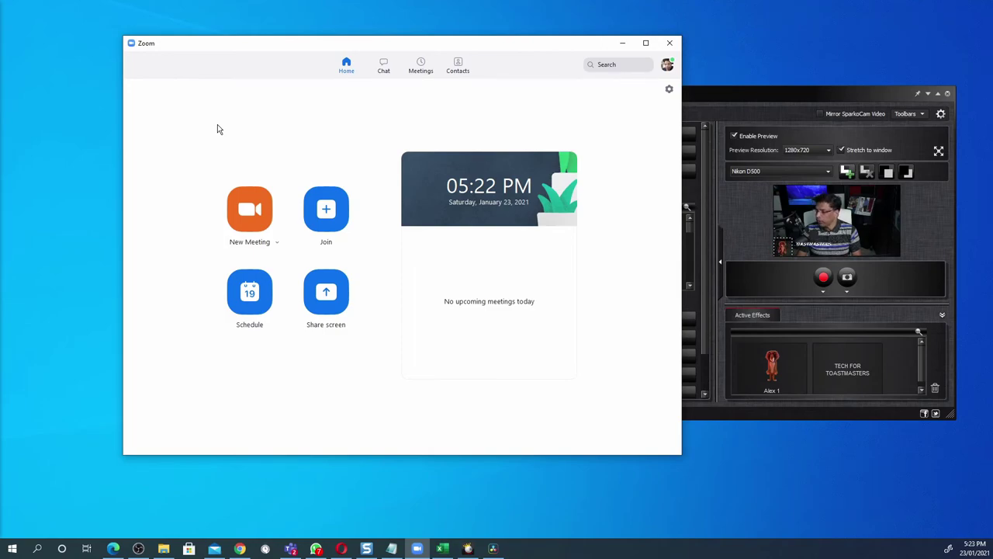
Step: In Zoom's Video settings, switch the Camera dropdown to SparkoCam Video
click(669, 91)
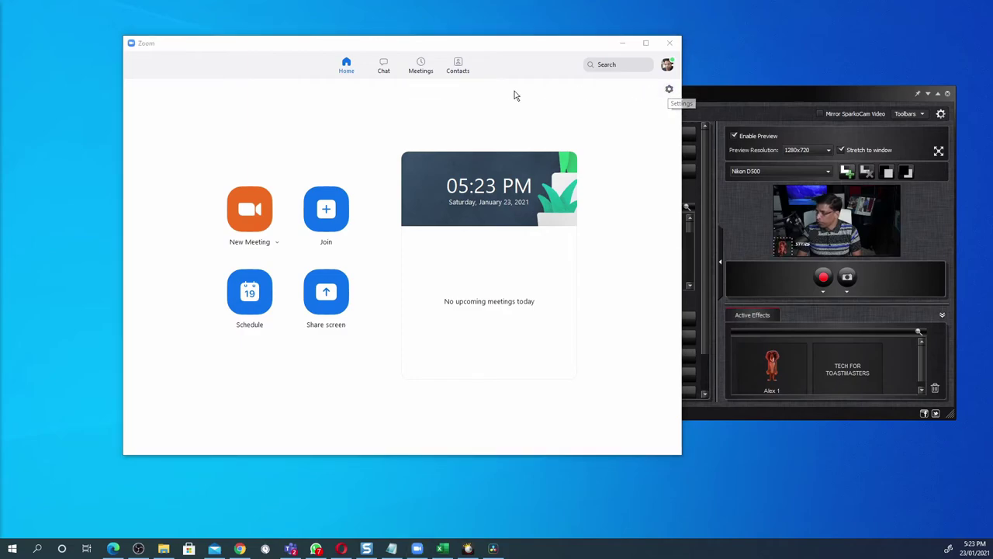
click(193, 142)
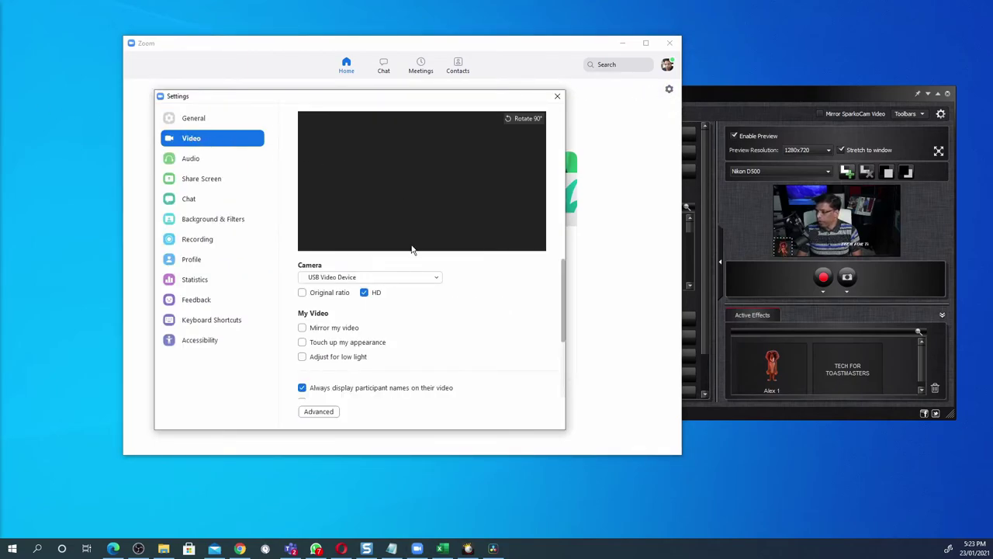
click(437, 277)
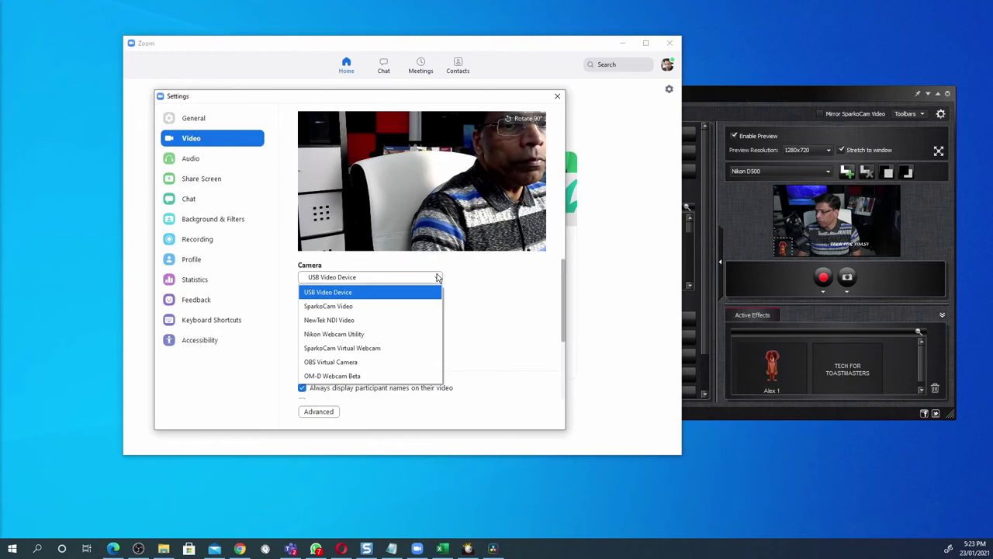
click(339, 307)
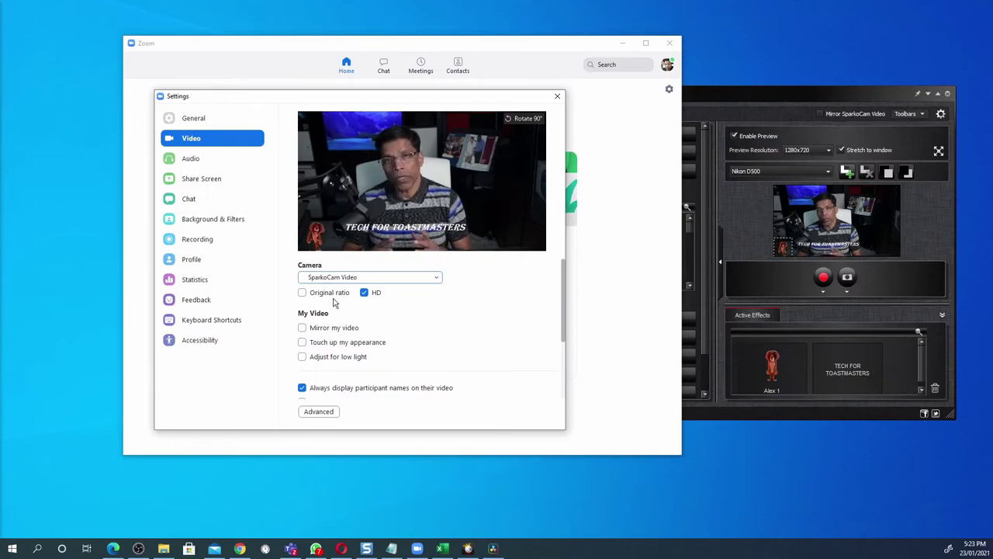